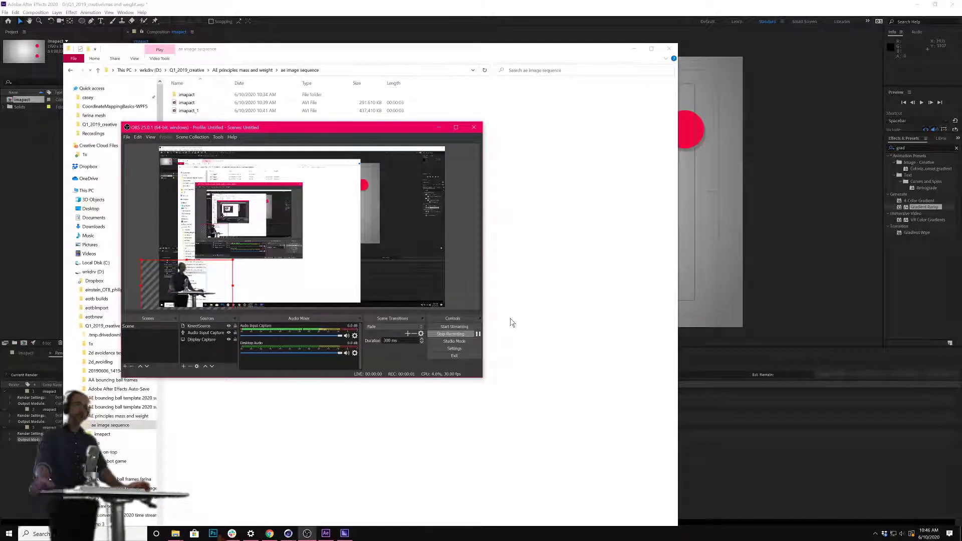
# Bring the After Effects window with the bouncing-ball impact composition in front of Explorer and OBS
pyautogui.click(803, 257)
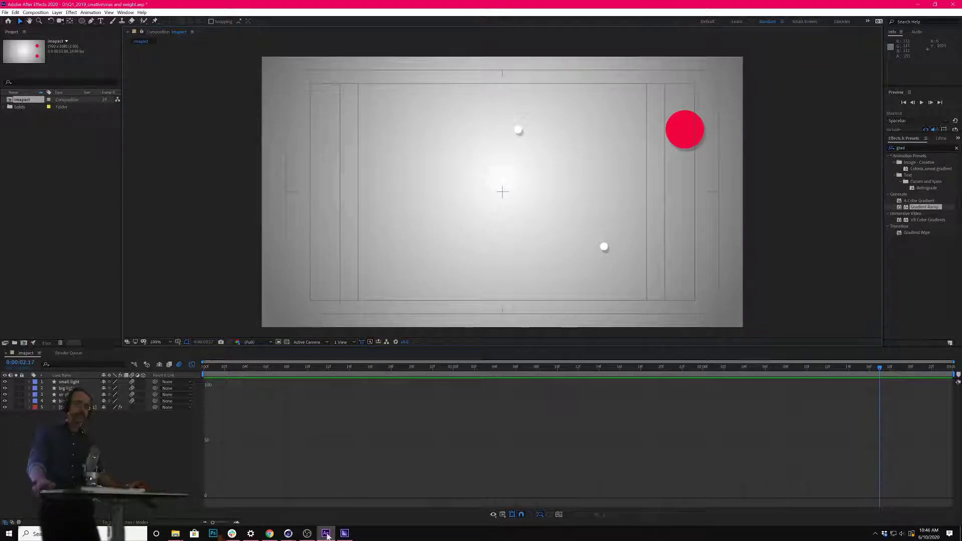
pyautogui.moveTo(325, 532)
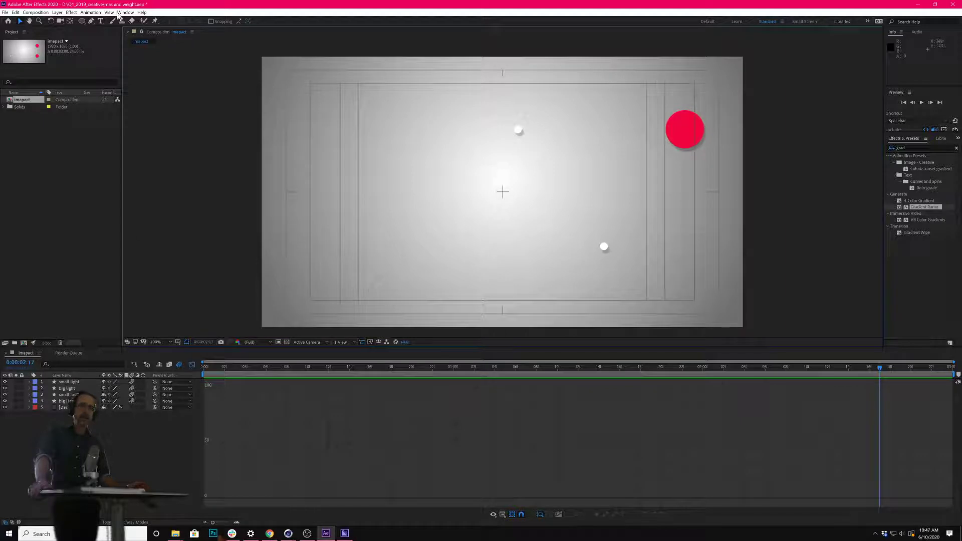
# Queue the impact composition for rendering and delete the three earlier finished render items
pyautogui.click(44, 13)
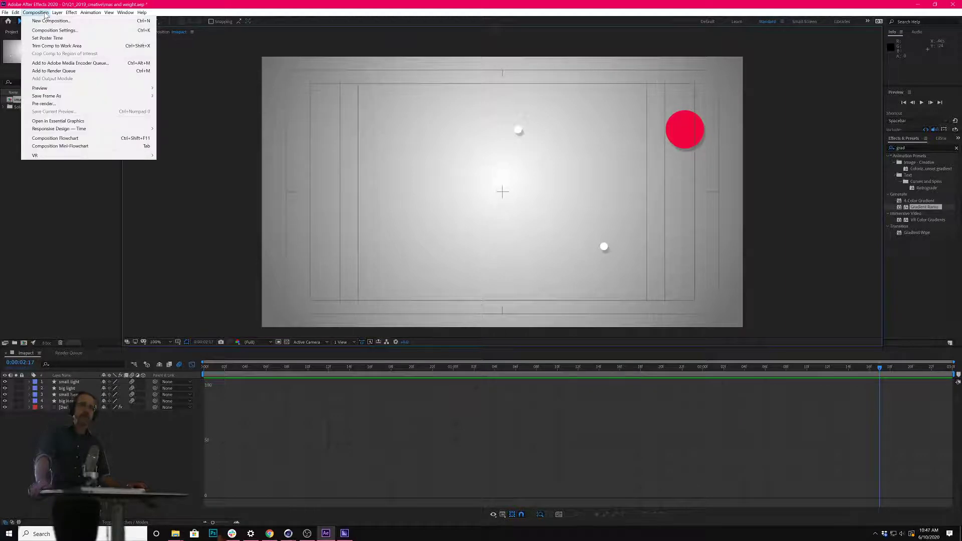
pyautogui.click(54, 71)
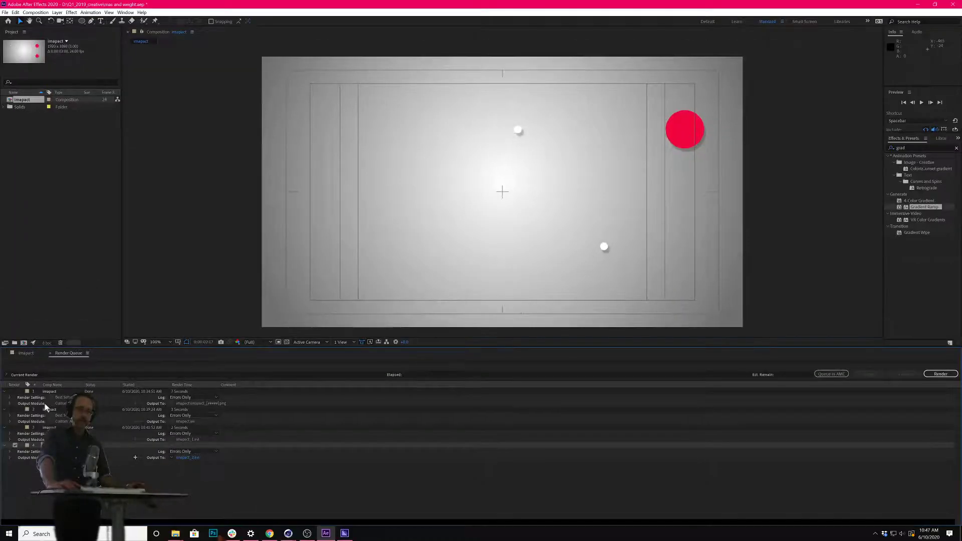
pyautogui.click(56, 392)
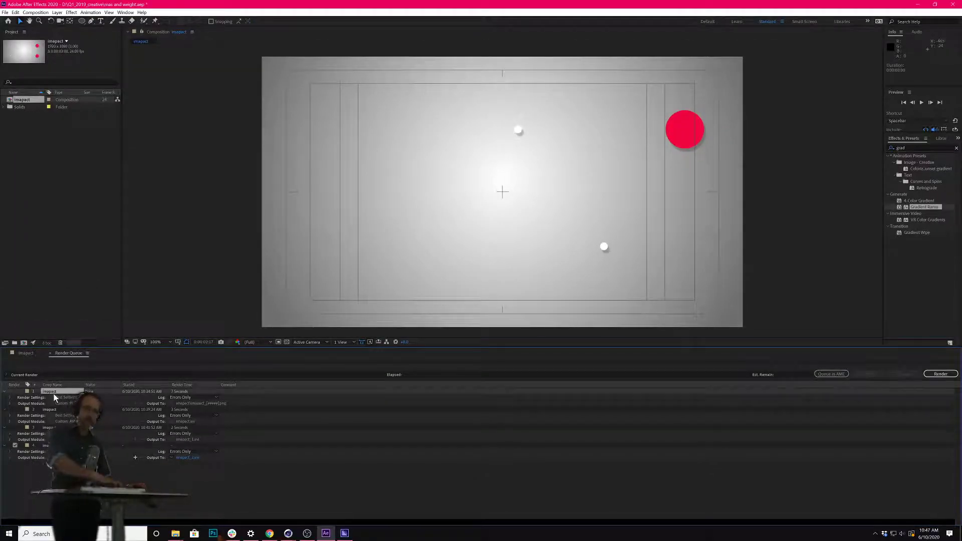
pyautogui.press('Delete')
pyautogui.click(52, 391)
pyautogui.press('Delete')
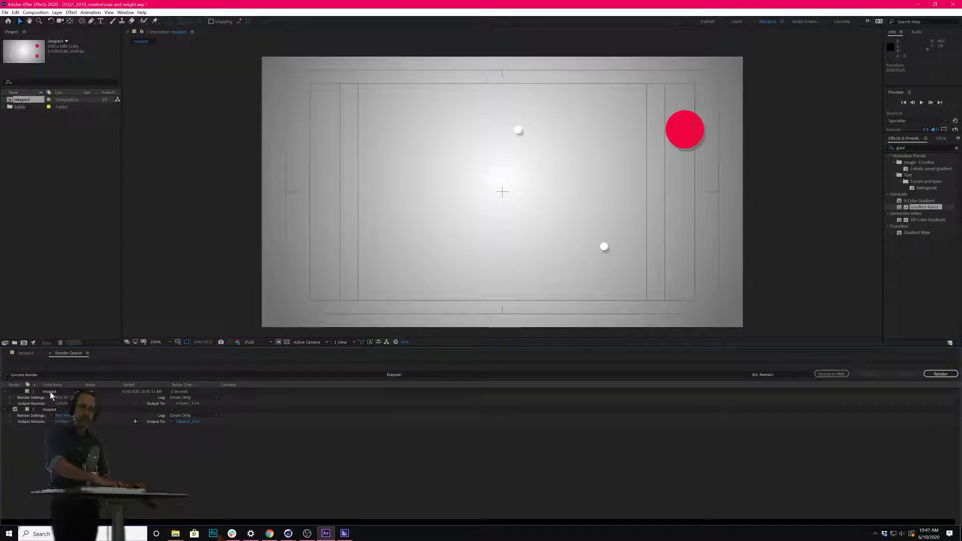
pyautogui.click(51, 391)
pyautogui.press('Delete')
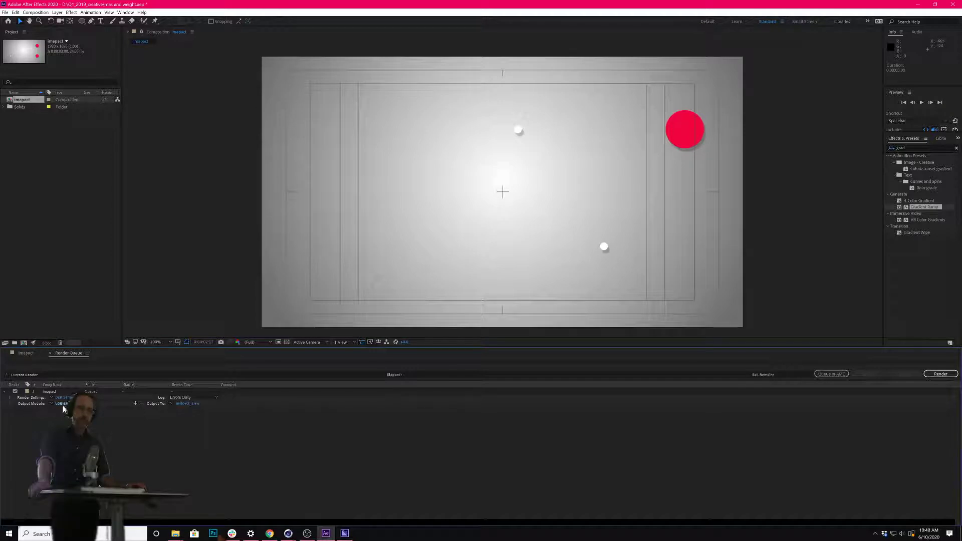
# Set the queued render's output module to AVI format with Video Codec None
pyautogui.click(62, 405)
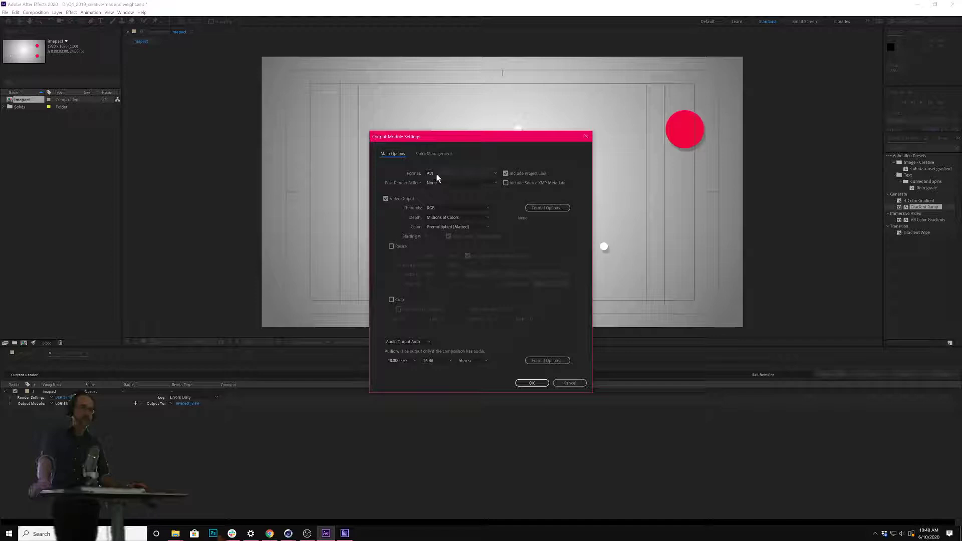
pyautogui.click(548, 208)
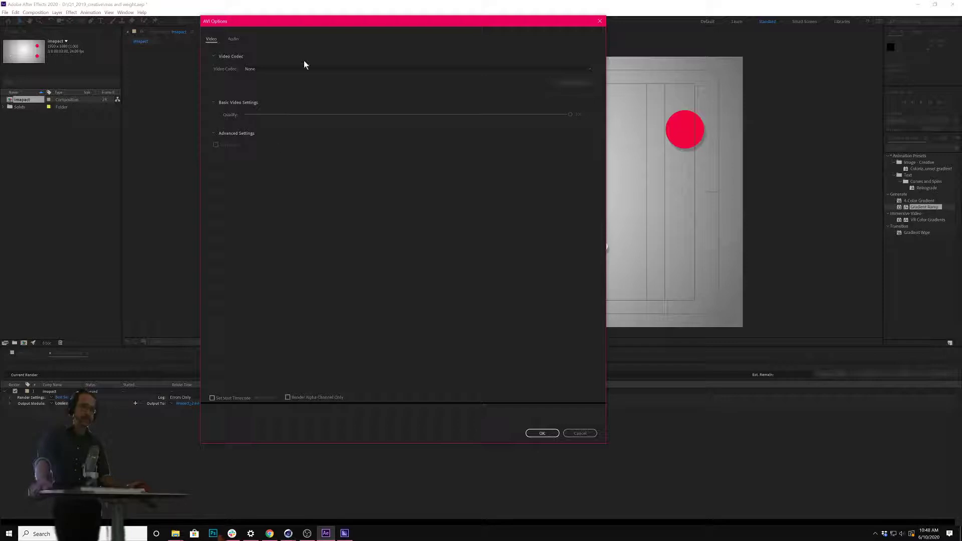
pyautogui.click(542, 434)
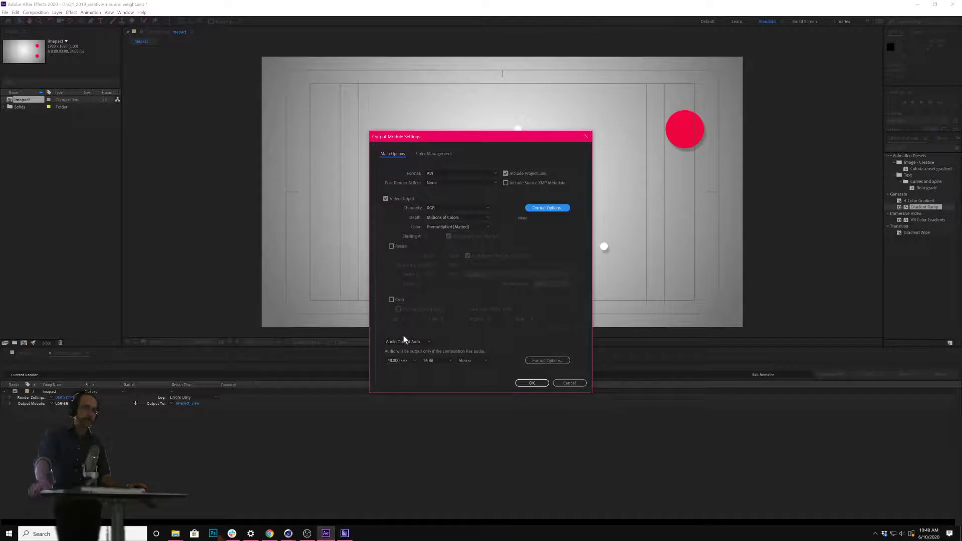
pyautogui.click(465, 175)
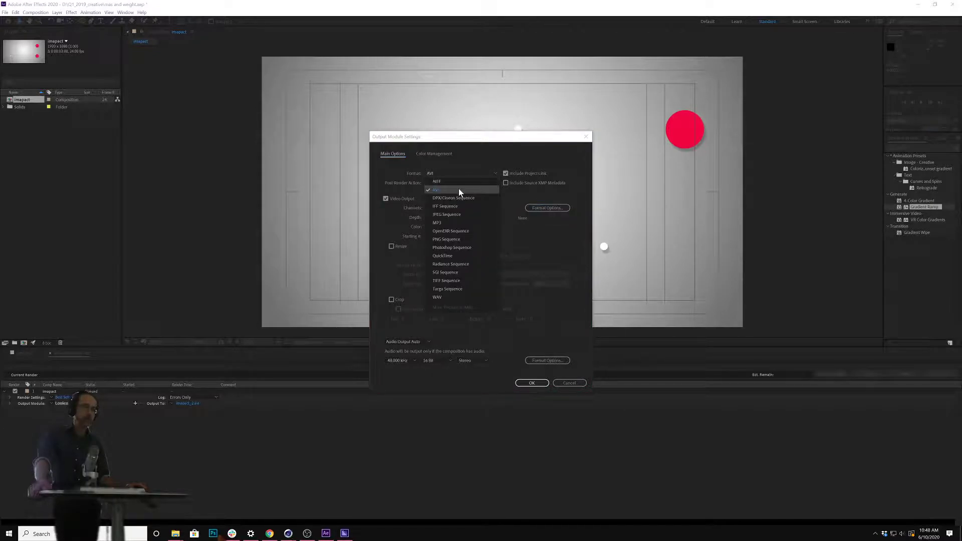
pyautogui.click(458, 190)
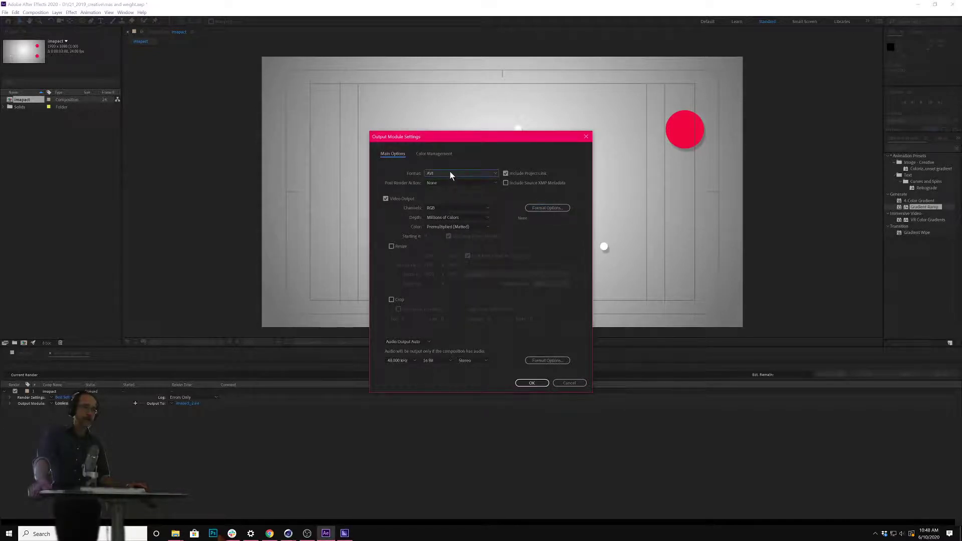
pyautogui.click(532, 383)
# Render the composition to imapact_2.avi in the ae image sequence folder
pyautogui.click(183, 404)
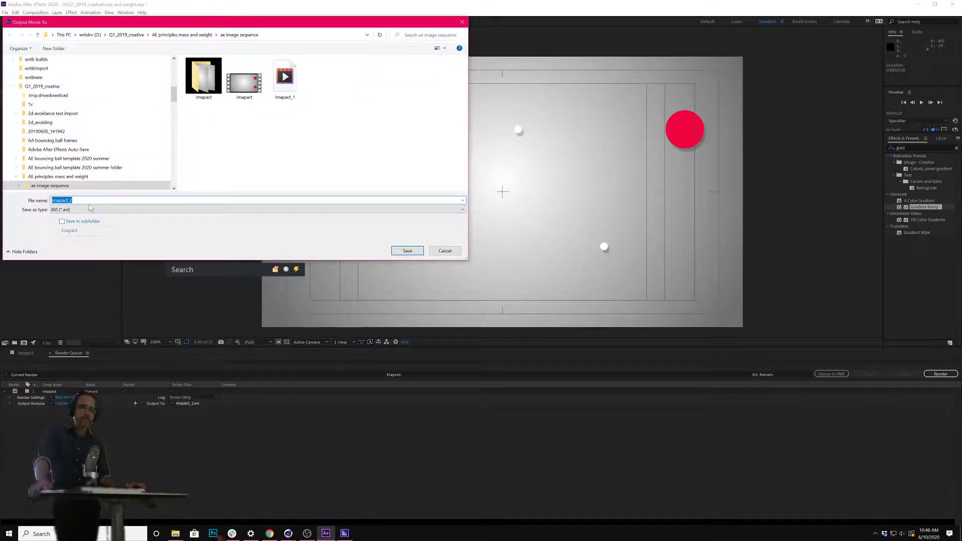
pyautogui.click(72, 200)
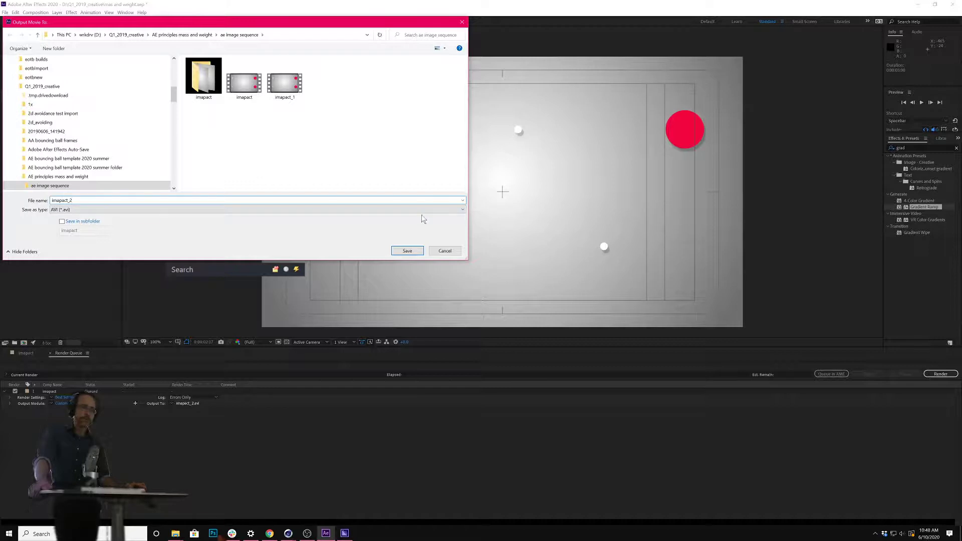
pyautogui.click(405, 252)
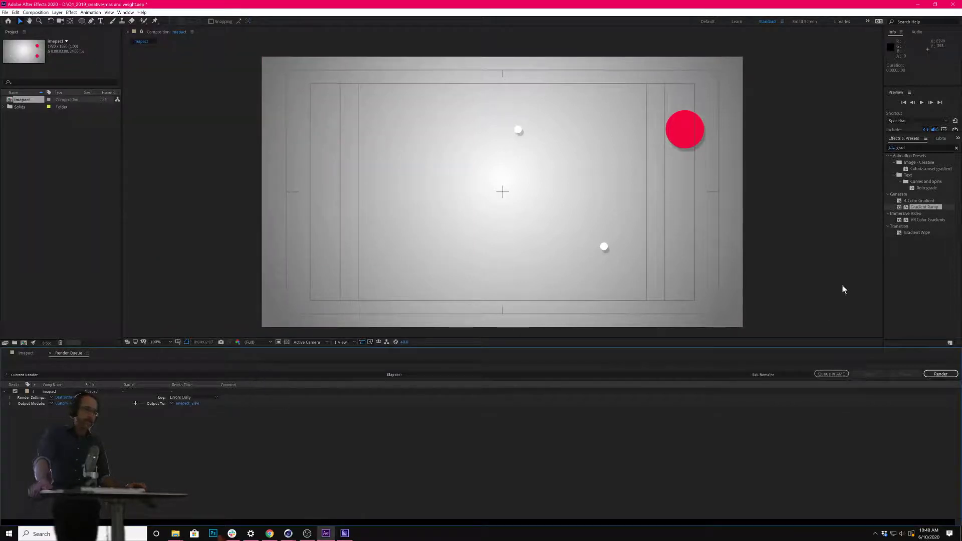
pyautogui.click(939, 375)
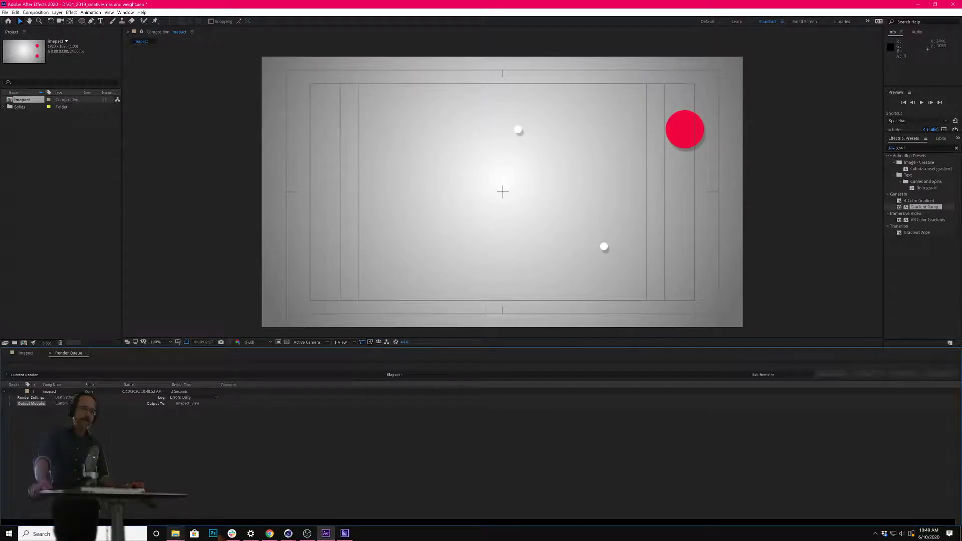
# Select the 437,410 KB imapact_2.avi in the ae image sequence folder, then bring up Media Encoder
pyautogui.click(176, 535)
pyautogui.click(192, 511)
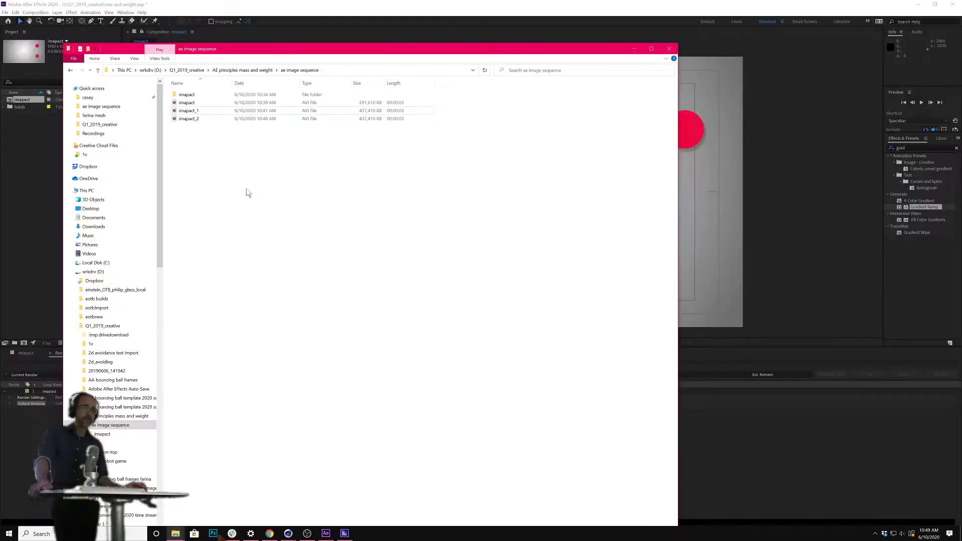
pyautogui.click(211, 119)
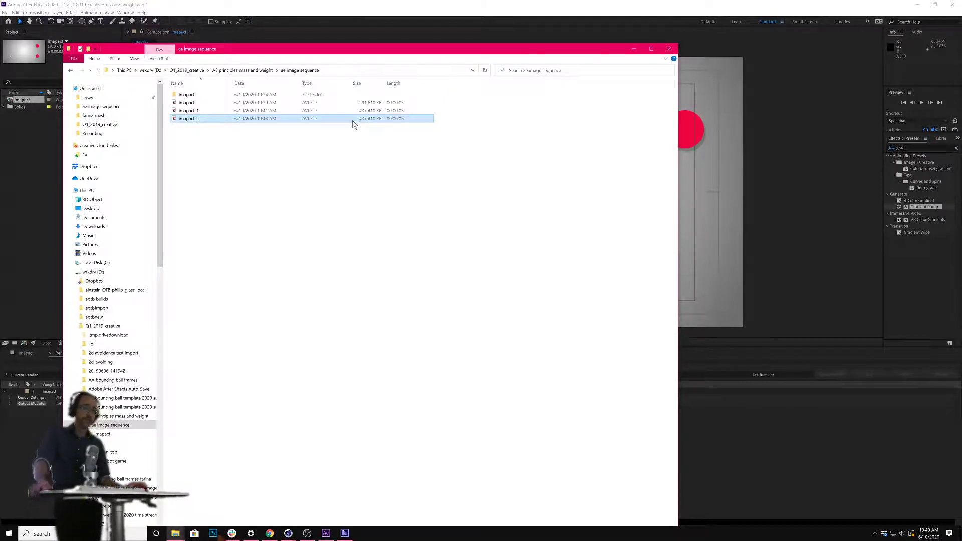
pyautogui.click(345, 533)
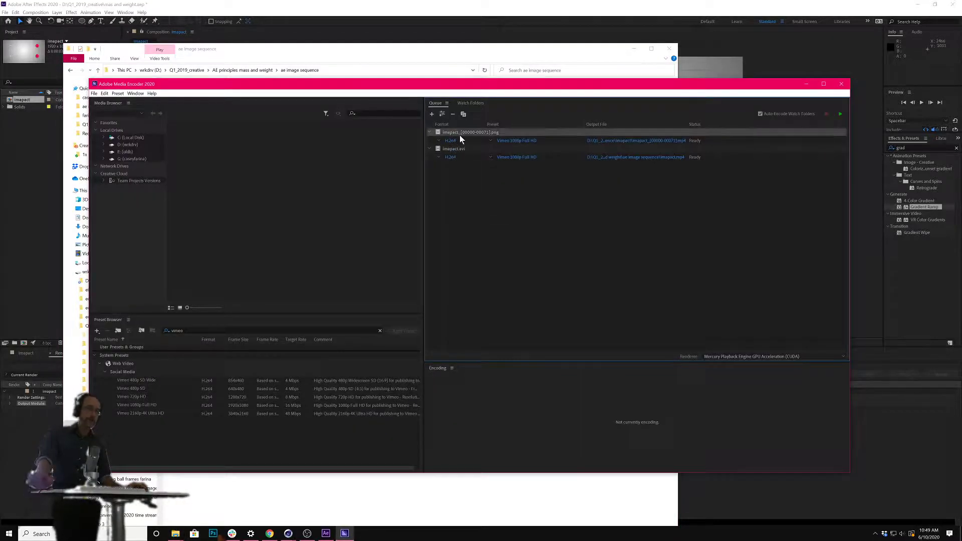
# Remove both old items, including impact.avi, from the Media Encoder queue, confirming each deletion
pyautogui.press('Delete')
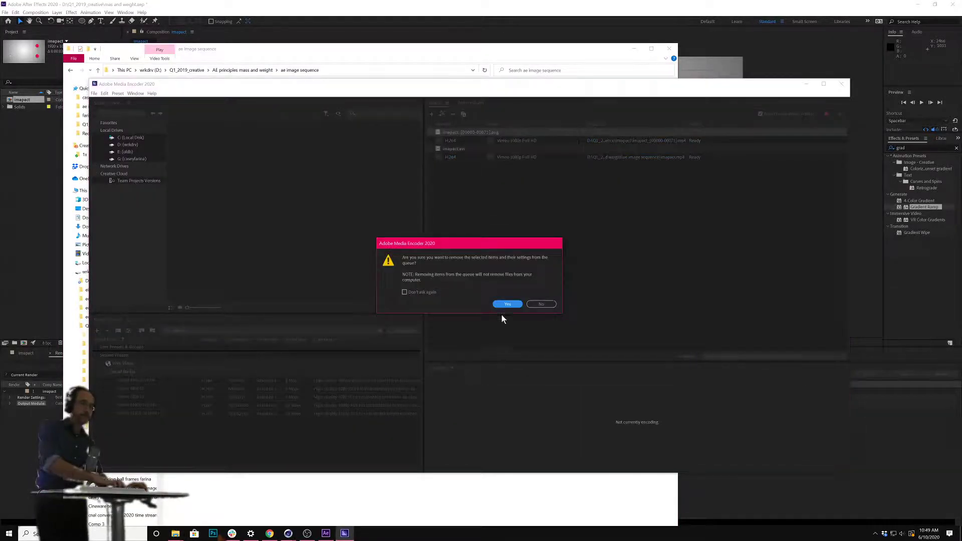
pyautogui.click(506, 303)
pyautogui.click(476, 132)
pyautogui.press('Delete')
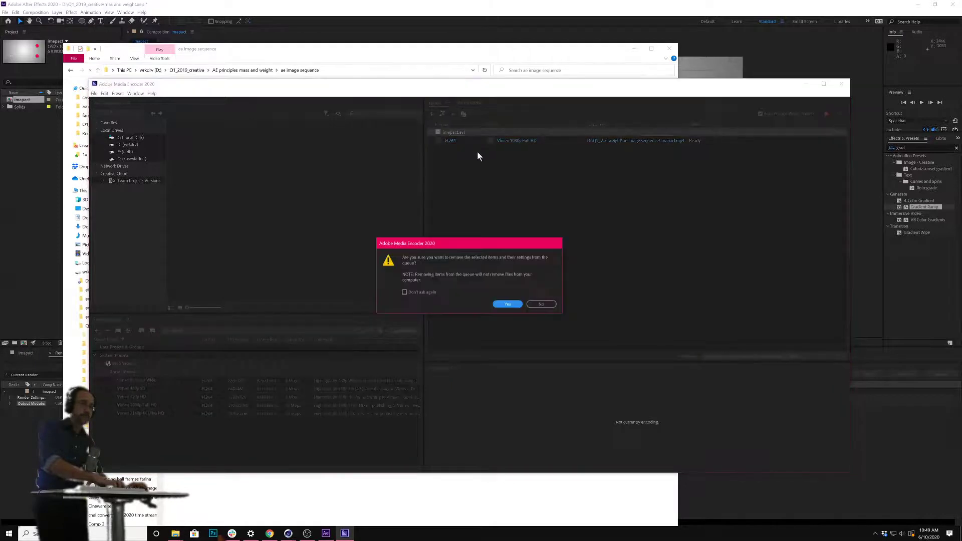
pyautogui.click(505, 304)
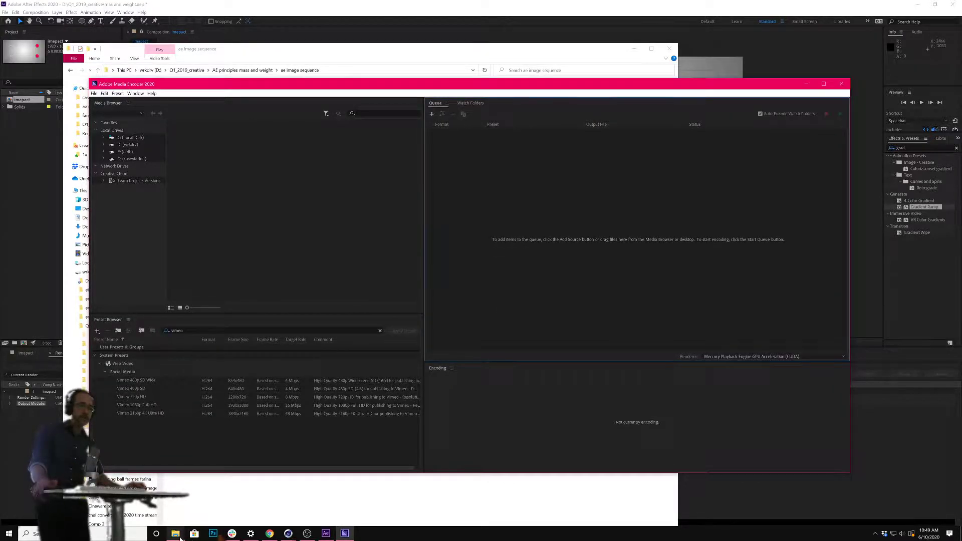
# Drag imapact_2.avi from Explorer into the queue and encode it with the Vimeo 1080p Full HD preset
pyautogui.click(175, 533)
pyautogui.click(208, 486)
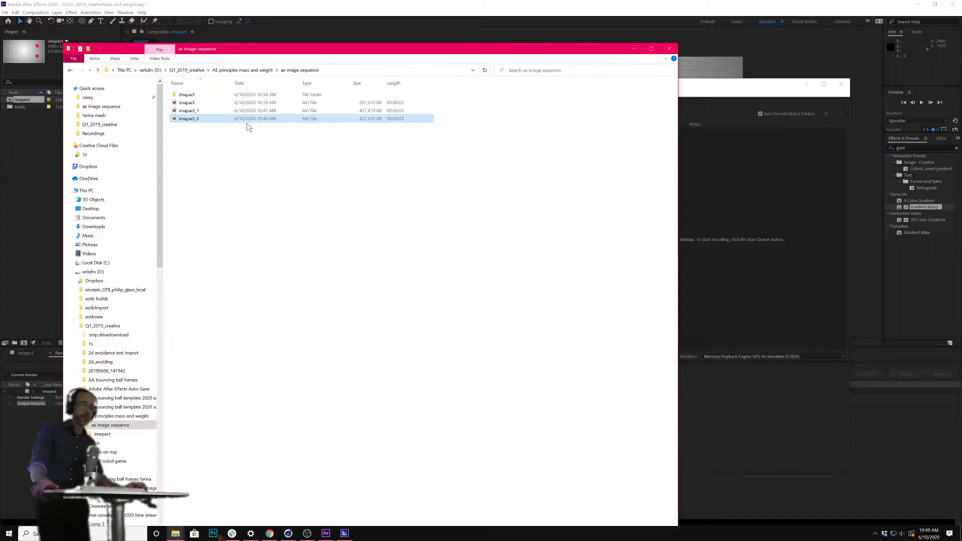
pyautogui.moveTo(244, 120); pyautogui.dragTo(707, 177)
pyautogui.click(706, 176)
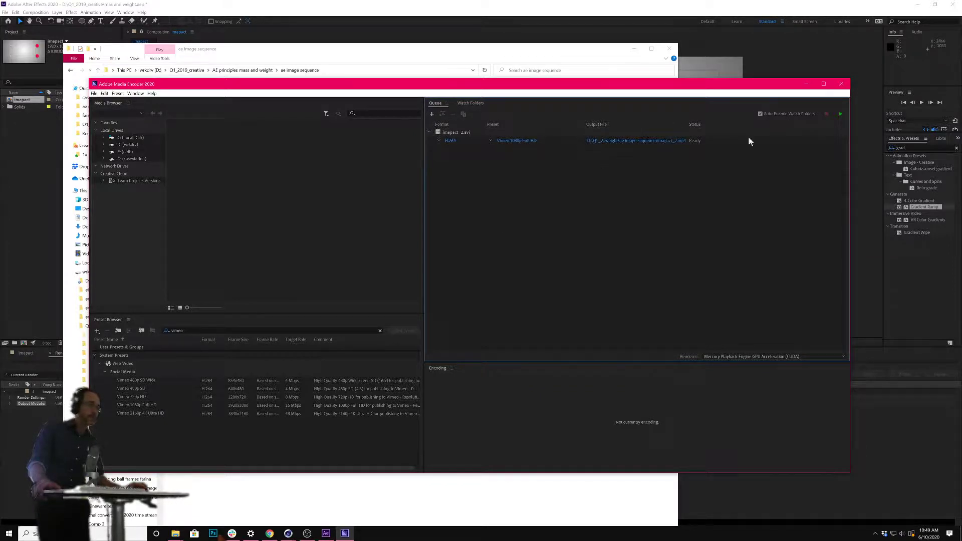
pyautogui.click(839, 115)
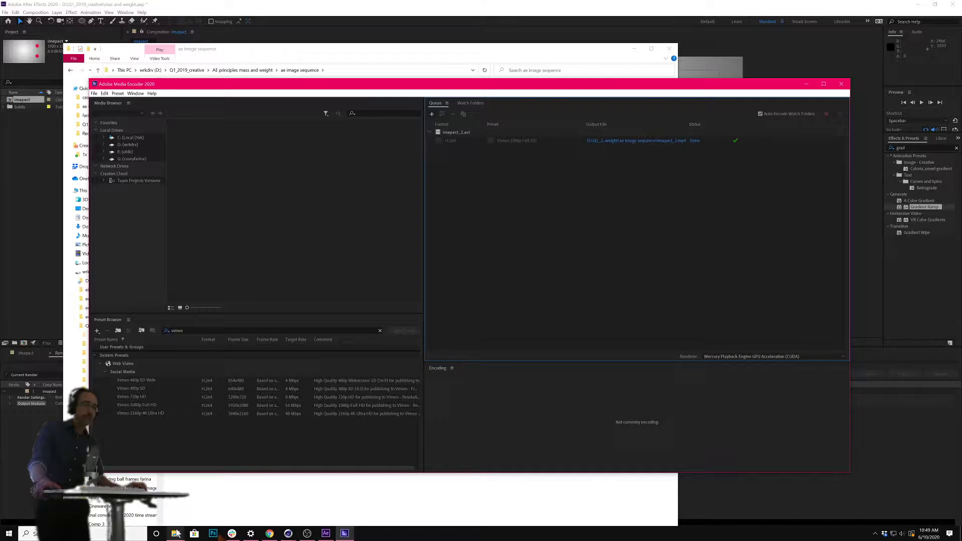
# Inspect the new imapact_2 MP4 beside the 437,410 KB AVI renders in the ae image sequence folder
pyautogui.moveTo(176, 534)
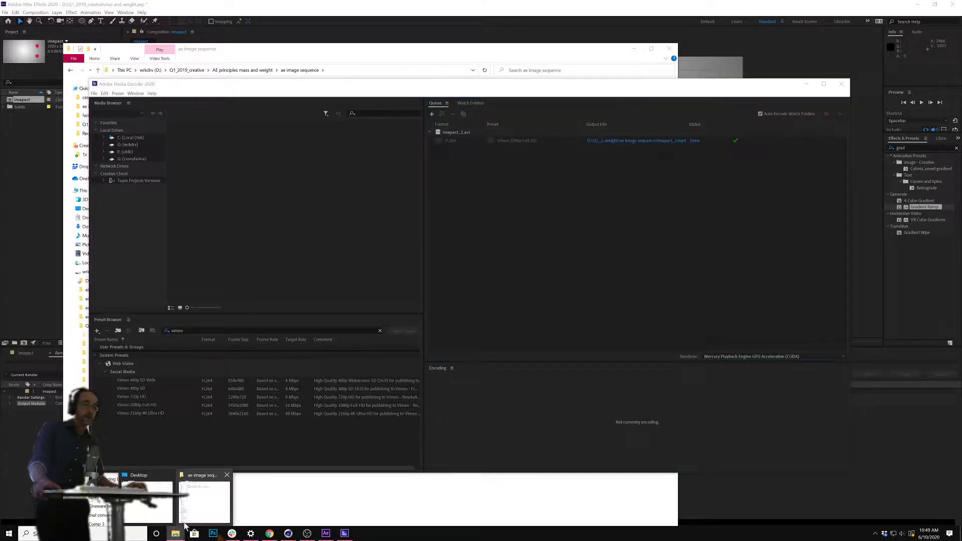
pyautogui.click(221, 502)
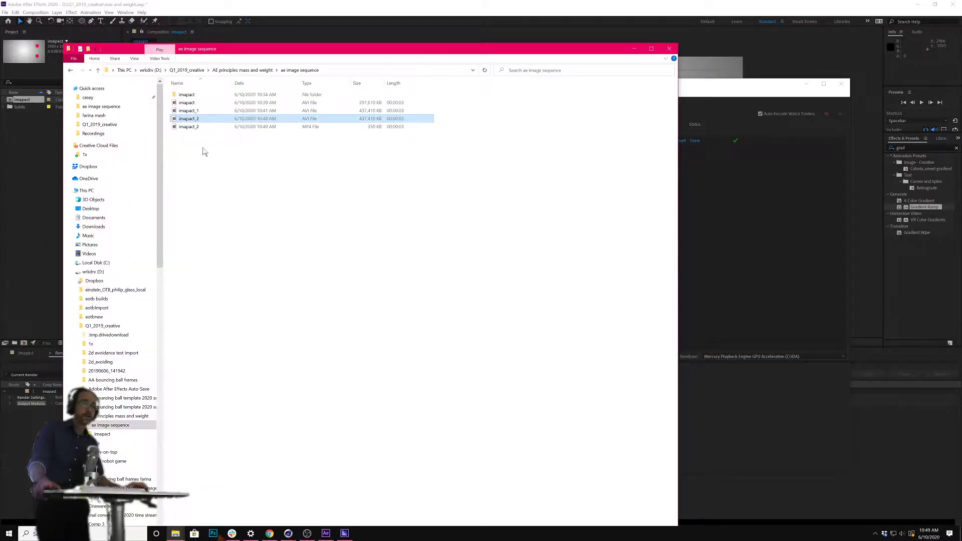
pyautogui.click(209, 127)
pyautogui.click(214, 110)
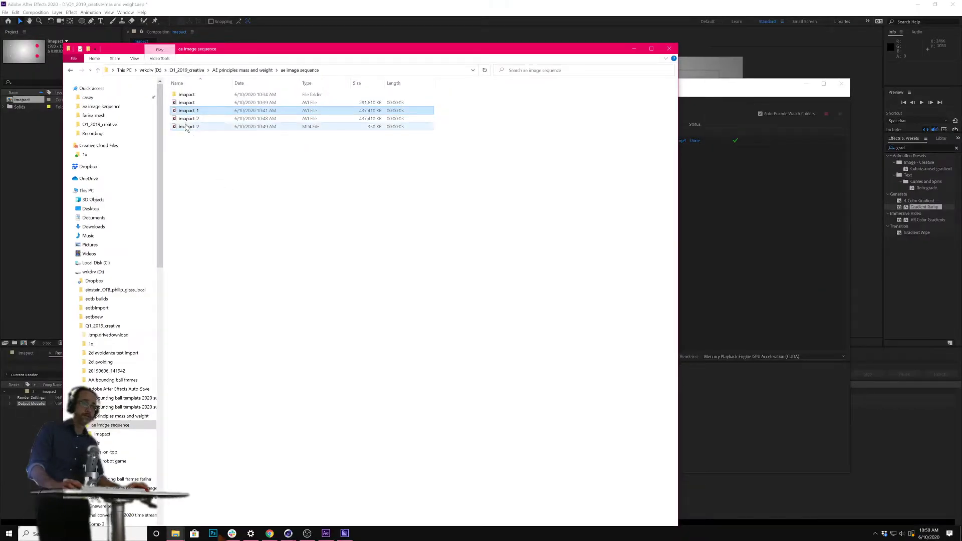
pyautogui.click(189, 127)
pyautogui.click(189, 127)
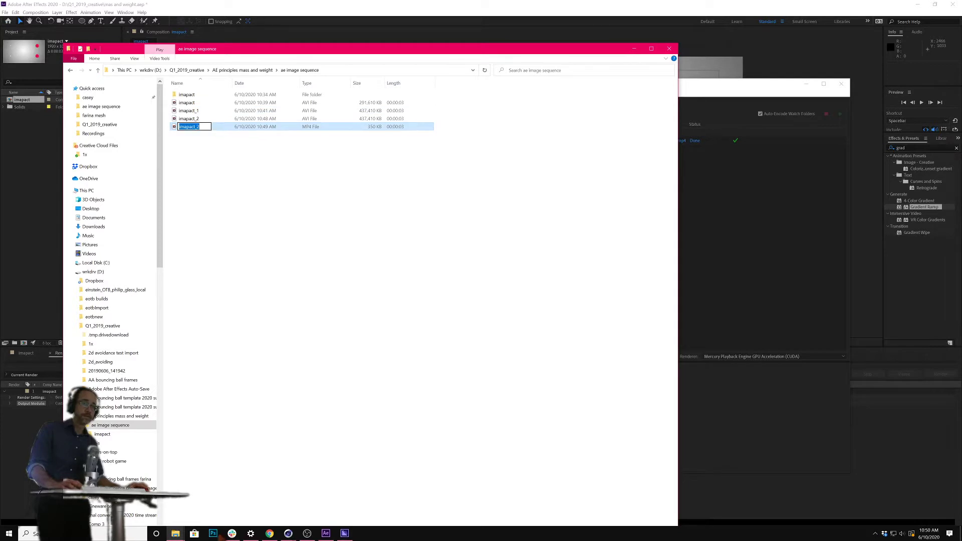
pyautogui.doubleClick(215, 128)
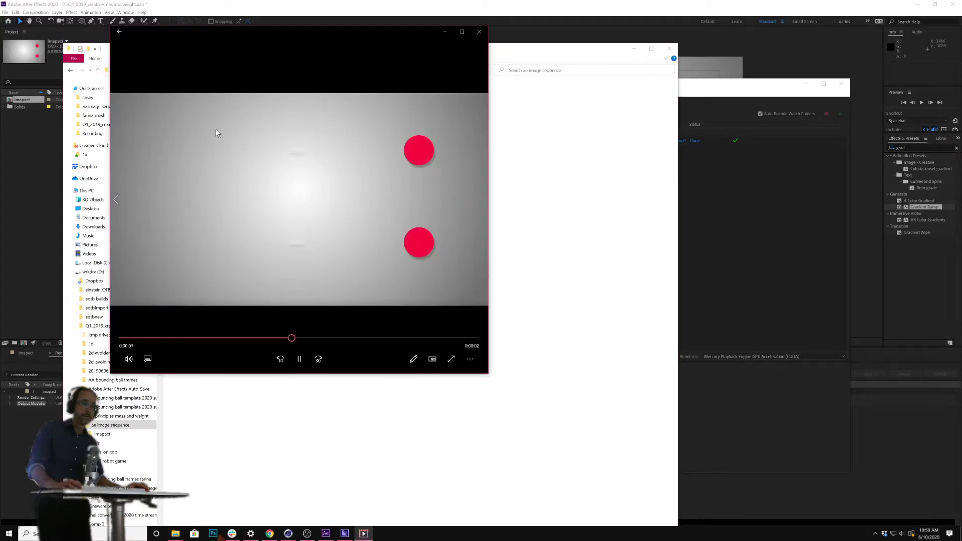
pyautogui.click(479, 32)
pyautogui.click(362, 119)
pyautogui.doubleClick(362, 122)
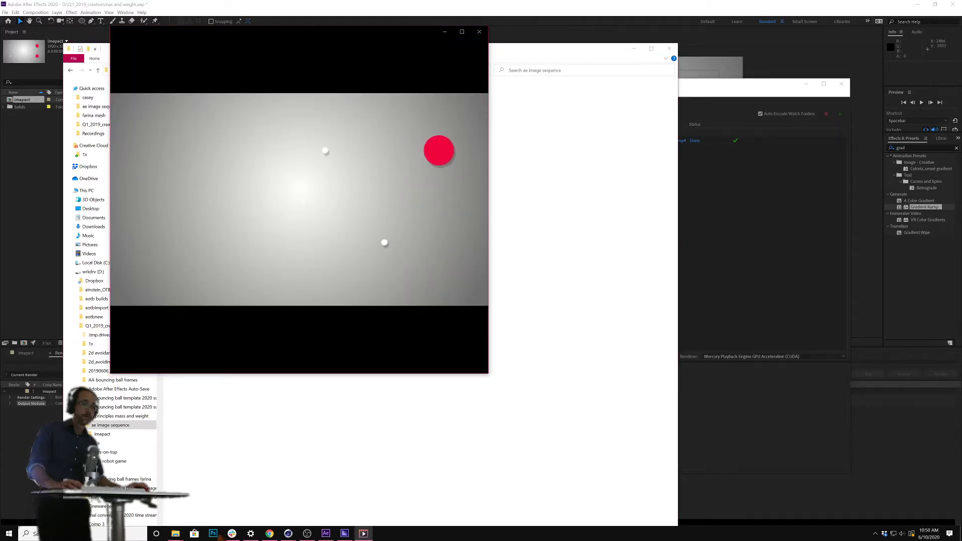
pyautogui.click(485, 35)
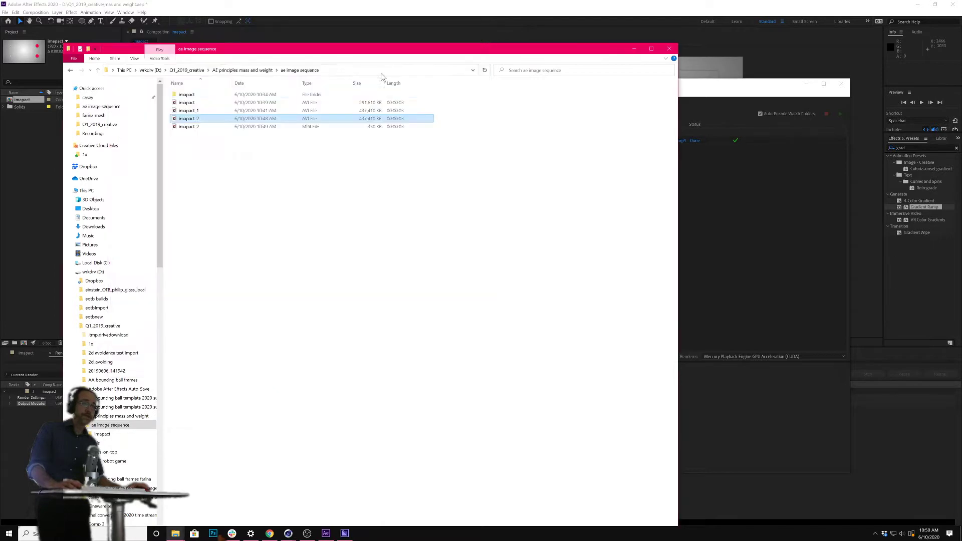
pyautogui.click(236, 129)
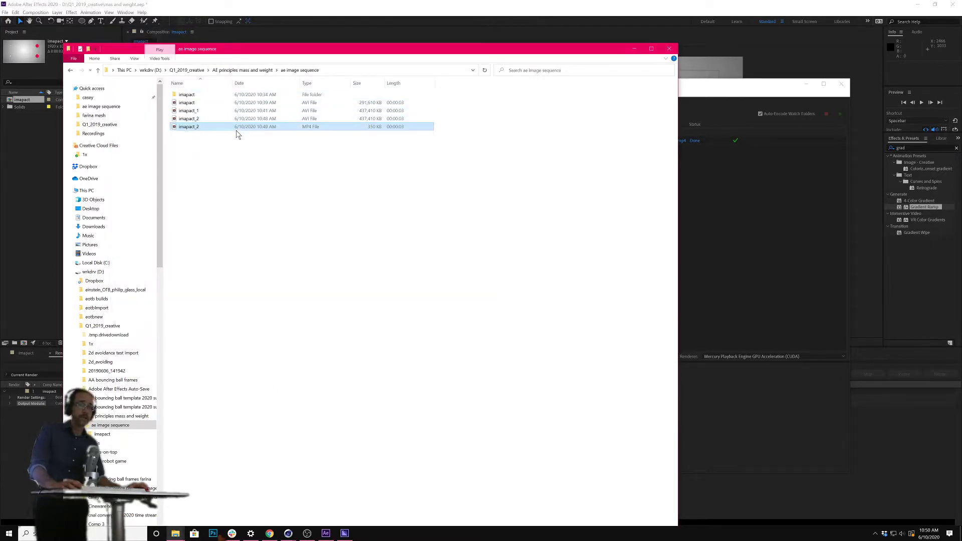